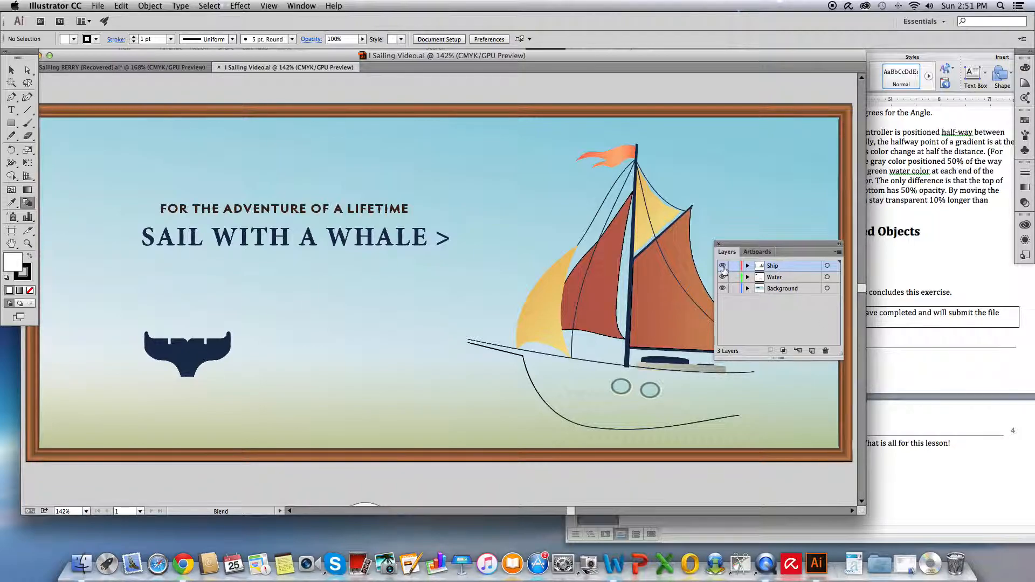
- Hide the Ship layer
{"action": "left_click", "coordinate": [723, 267]}
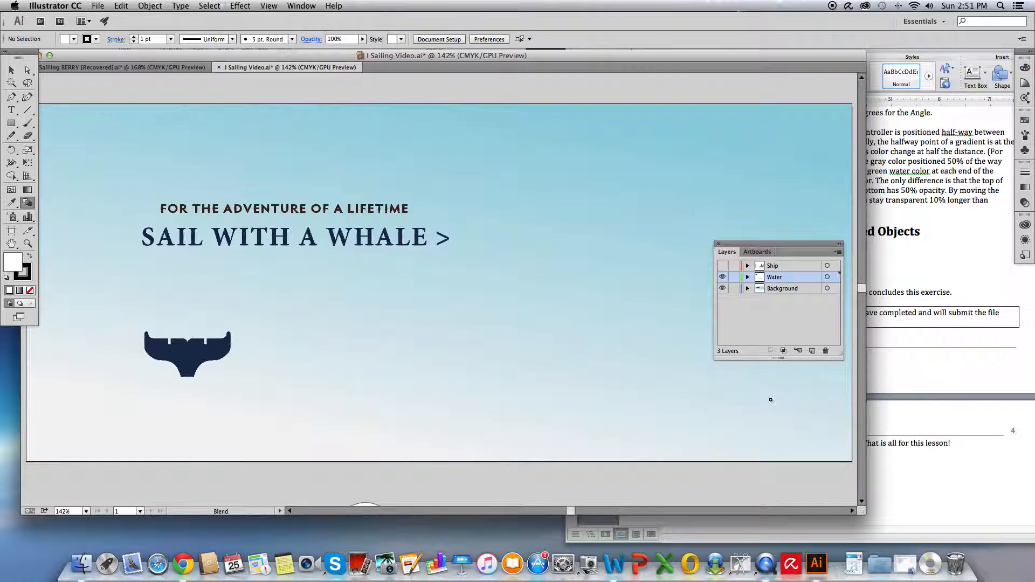
{"action": "scroll", "coordinate": [558, 390], "scroll_direction": "down", "scroll_amount": 5}
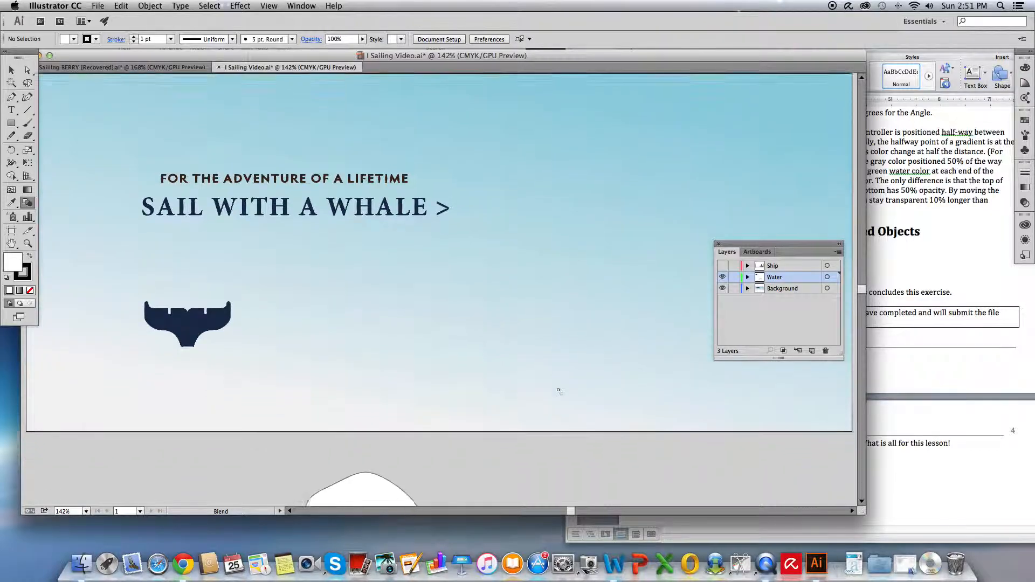
{"action": "scroll", "coordinate": [559, 390], "scroll_direction": "down", "scroll_amount": 5}
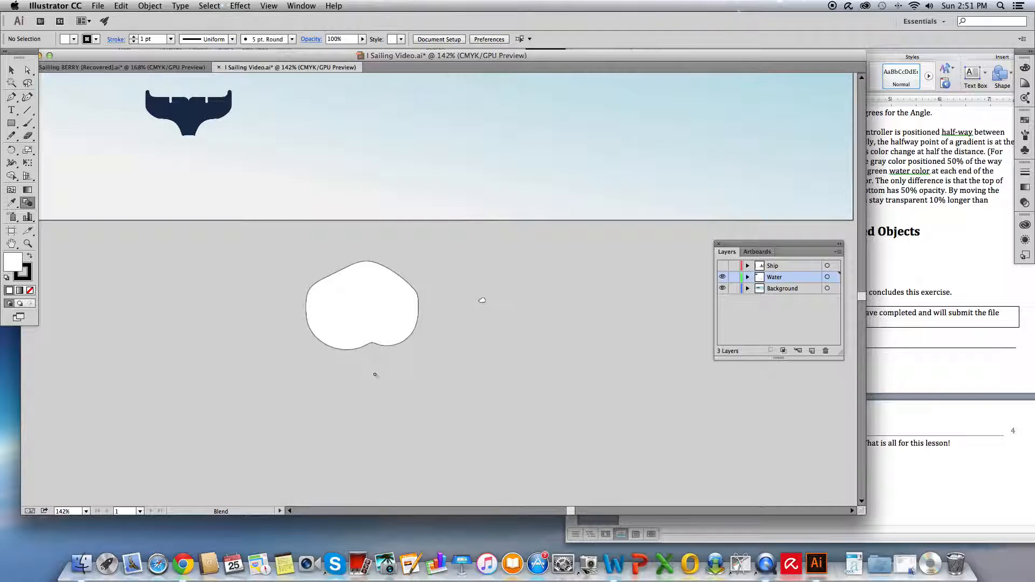
{"action": "scroll", "coordinate": [376, 375], "scroll_direction": "down", "scroll_amount": 1}
- Select the blend below the artboard and set its Blend Options to Specified Steps with 15 steps
{"action": "key", "text": "v"}
{"action": "key", "text": "super+equal"}
{"action": "key", "text": "super+equal"}
{"action": "key", "text": "super+equal"}
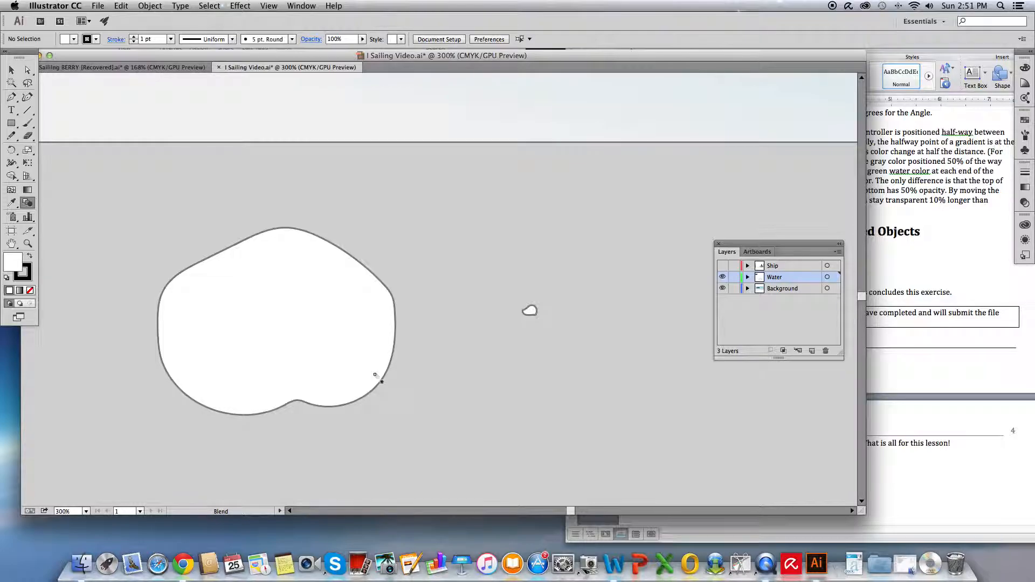
{"action": "scroll", "coordinate": [376, 376], "scroll_direction": "left", "scroll_amount": 1}
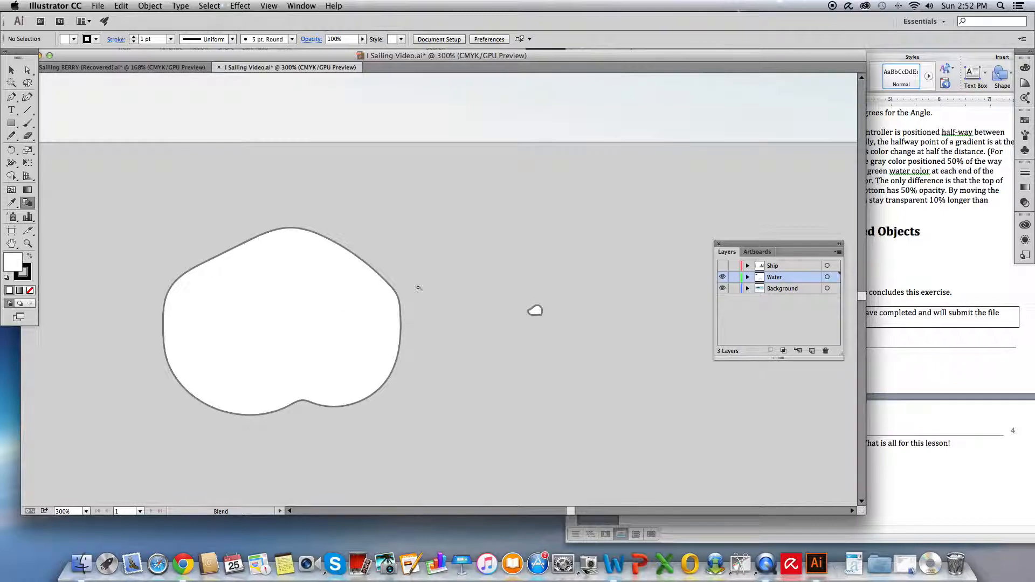
{"action": "left_click", "coordinate": [536, 312]}
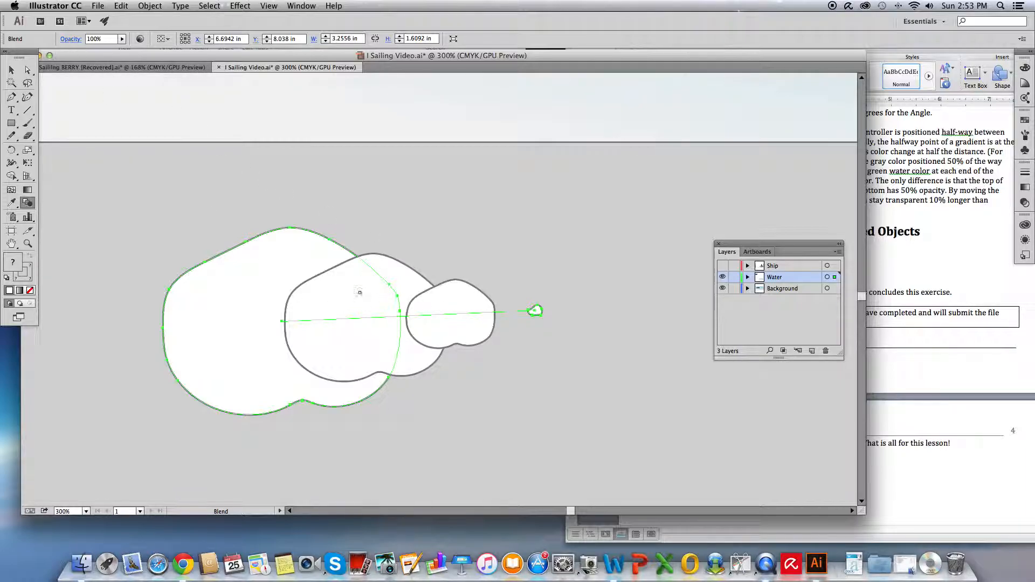
{"action": "left_click", "coordinate": [149, 5]}
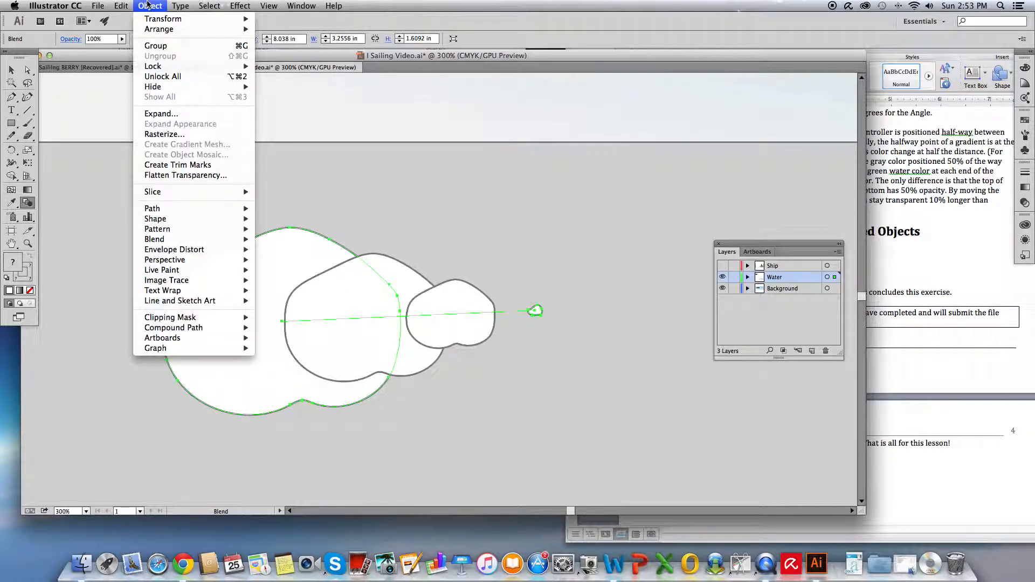
{"action": "mouse_move", "coordinate": [161, 245]}
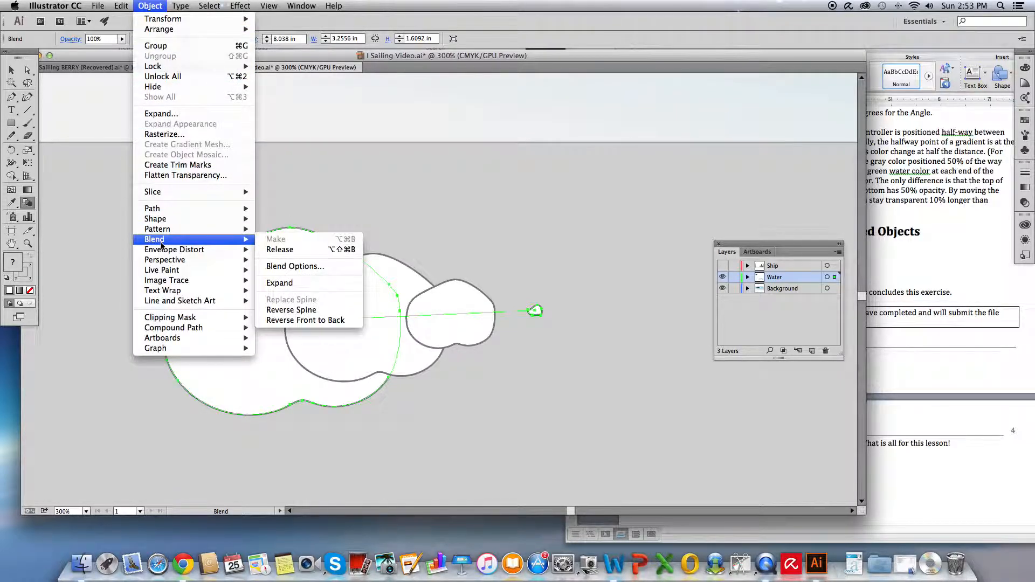
{"action": "left_click", "coordinate": [295, 266]}
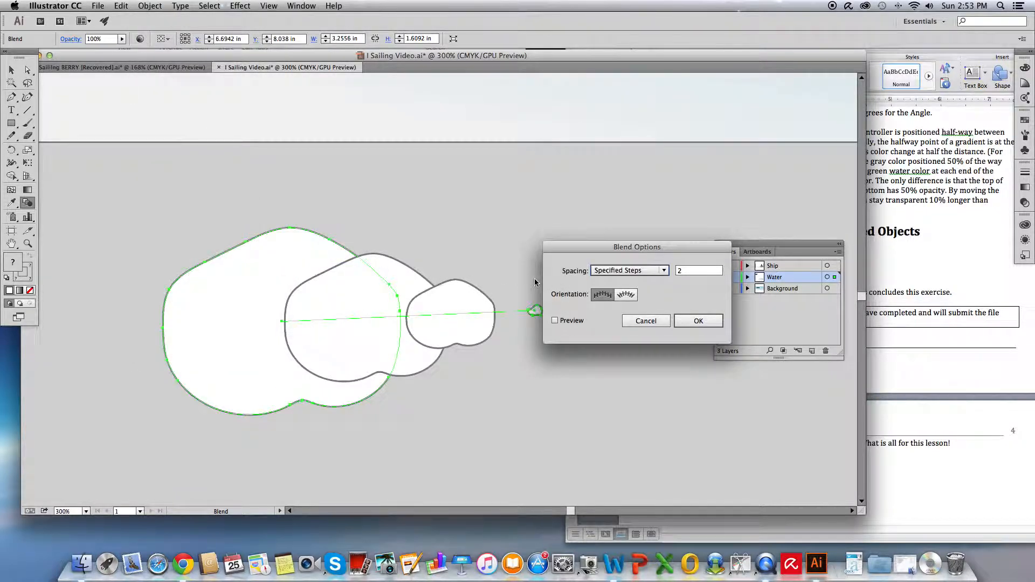
{"action": "left_click_drag", "start_coordinate": [631, 249], "coordinate": [542, 244]}
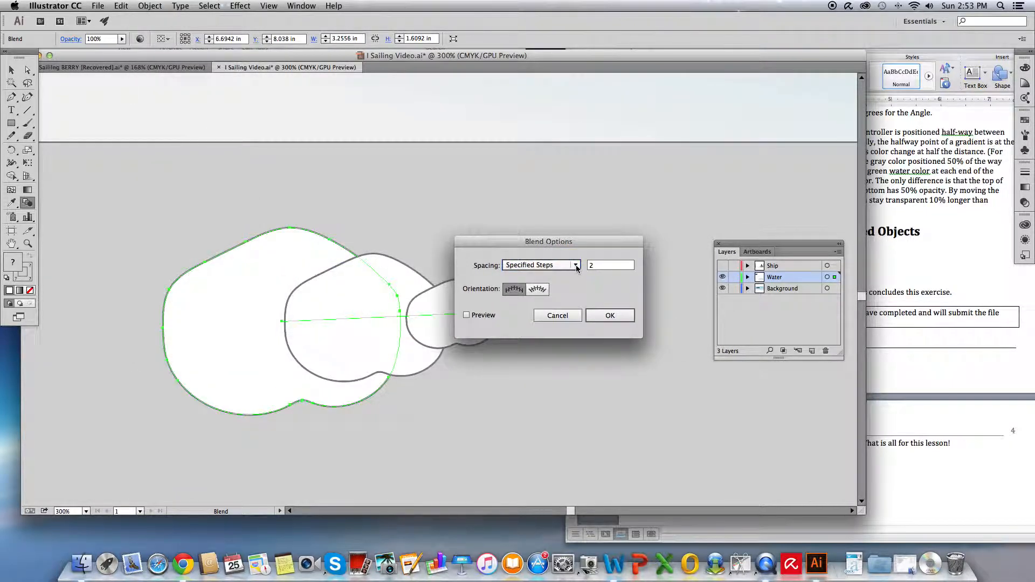
{"action": "left_click", "coordinate": [576, 266]}
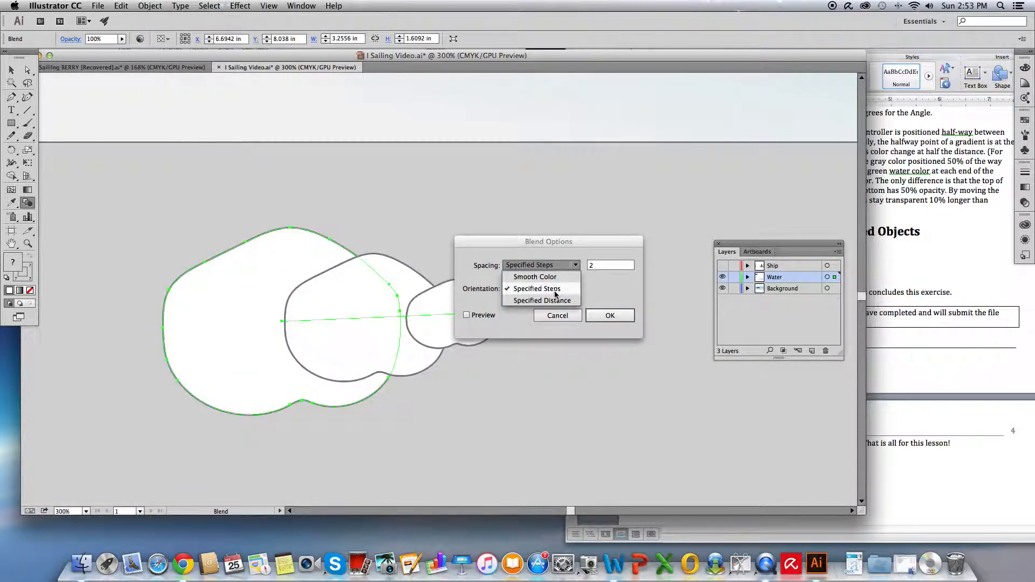
{"action": "left_click", "coordinate": [555, 293]}
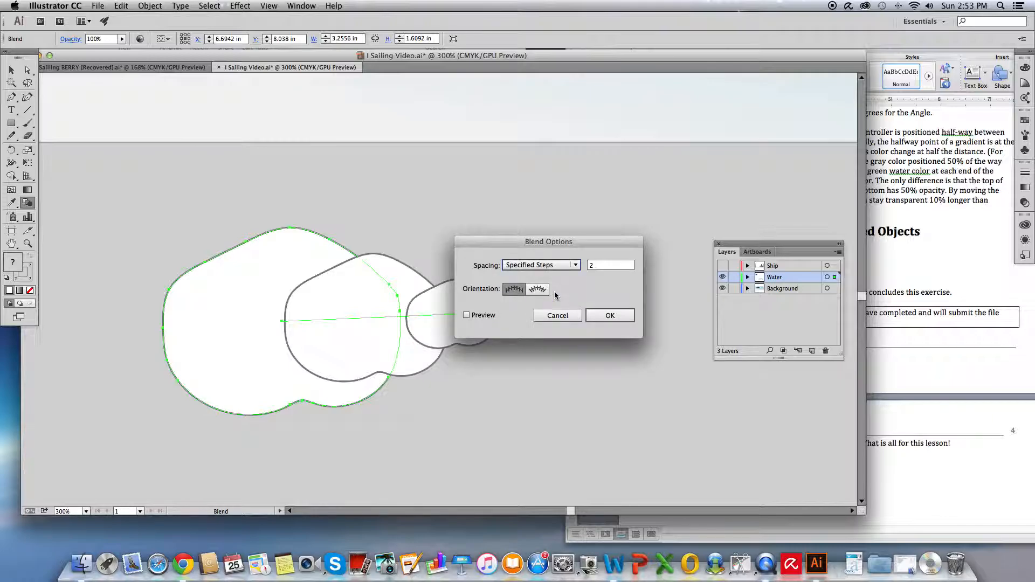
{"action": "double_click", "coordinate": [592, 264]}
{"action": "type", "text": "15"}
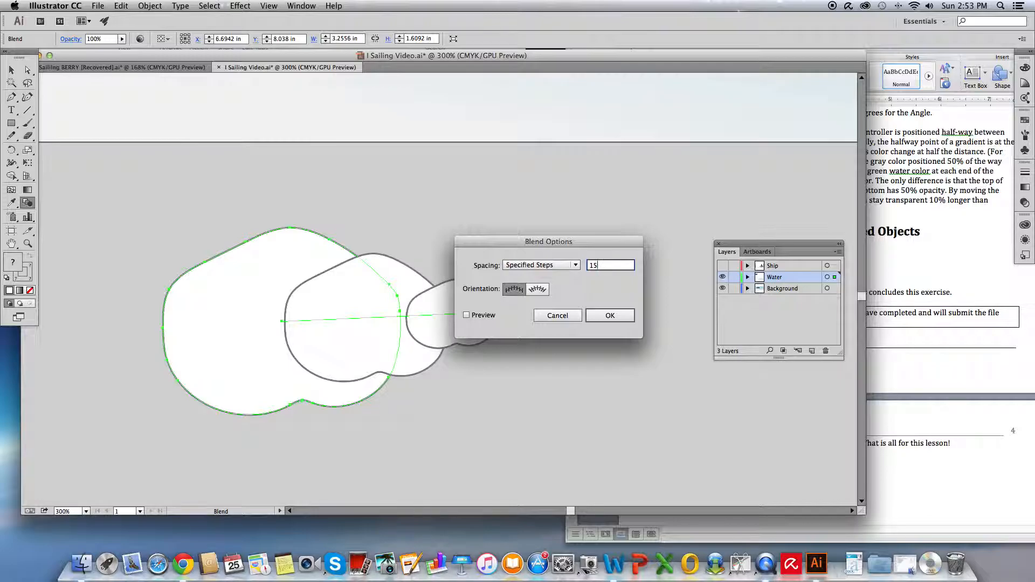
{"action": "left_click", "coordinate": [618, 316]}
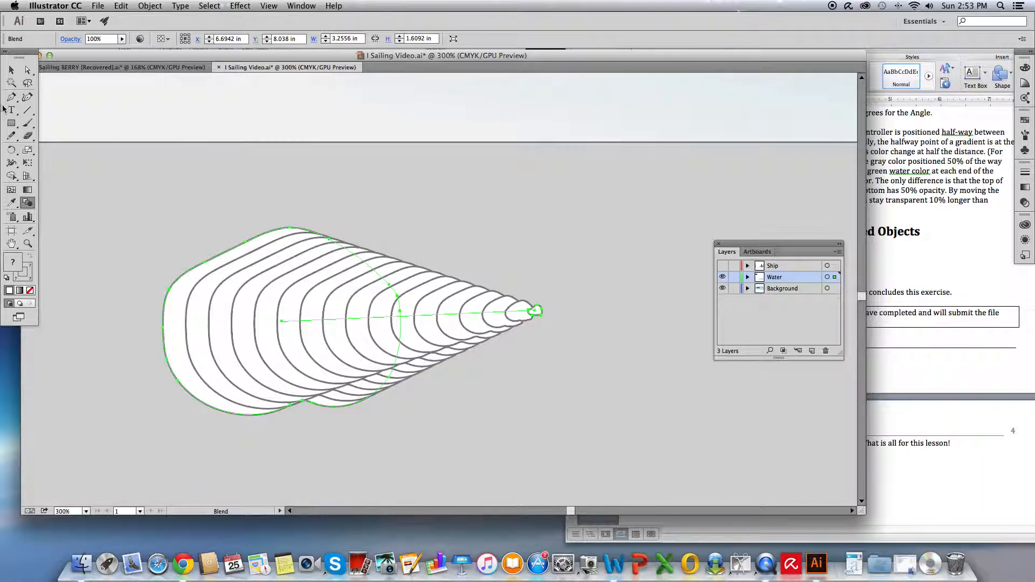
- Enter isolation mode on the blend and switch to Outline view
{"action": "left_click", "coordinate": [11, 71]}
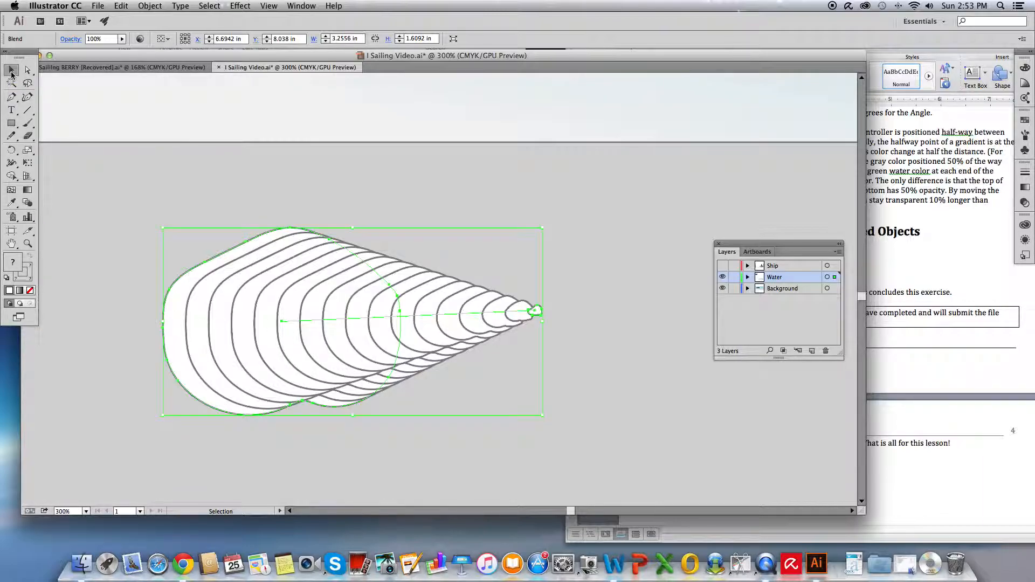
{"action": "double_click", "coordinate": [319, 319]}
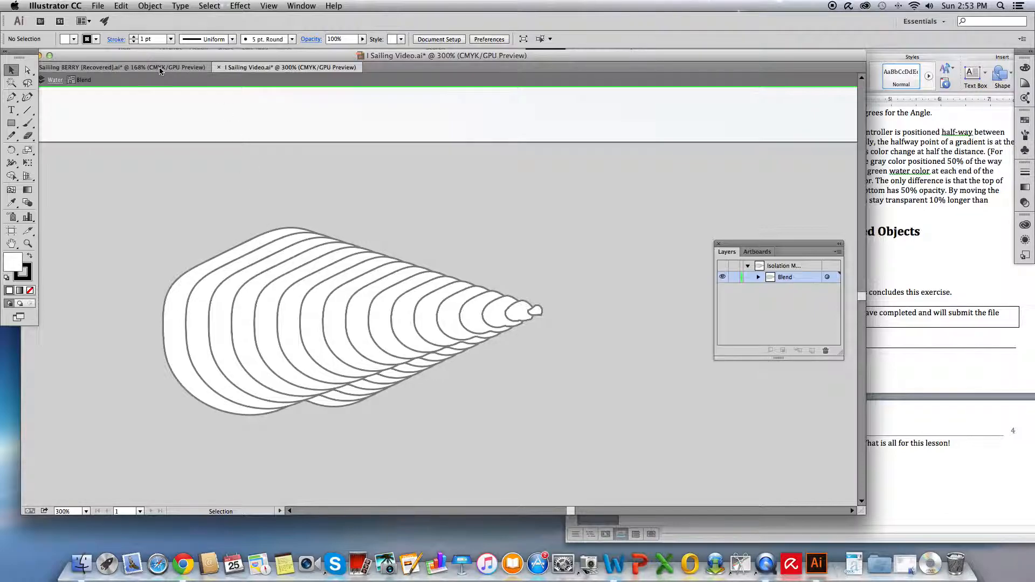
{"action": "left_click", "coordinate": [269, 6]}
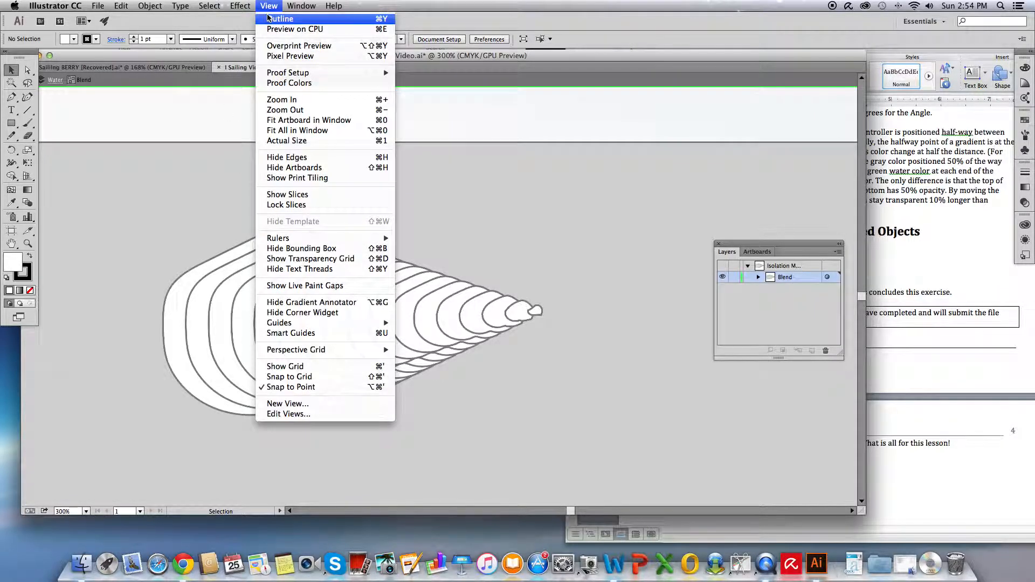
{"action": "left_click", "coordinate": [280, 19]}
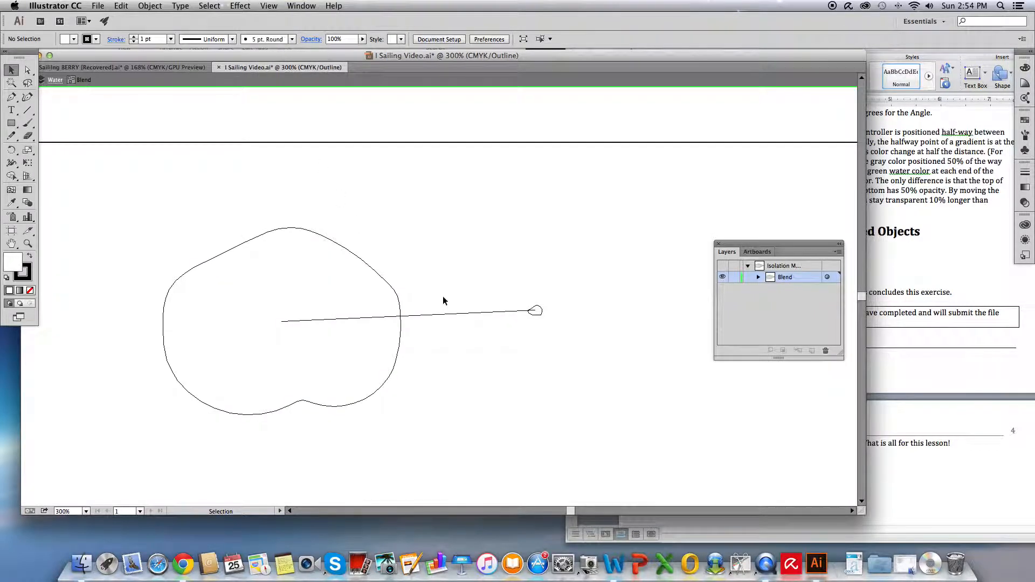
- Move the blend's small end shape into the centre of the large shape, back in GPU Preview
{"action": "left_click", "coordinate": [540, 312]}
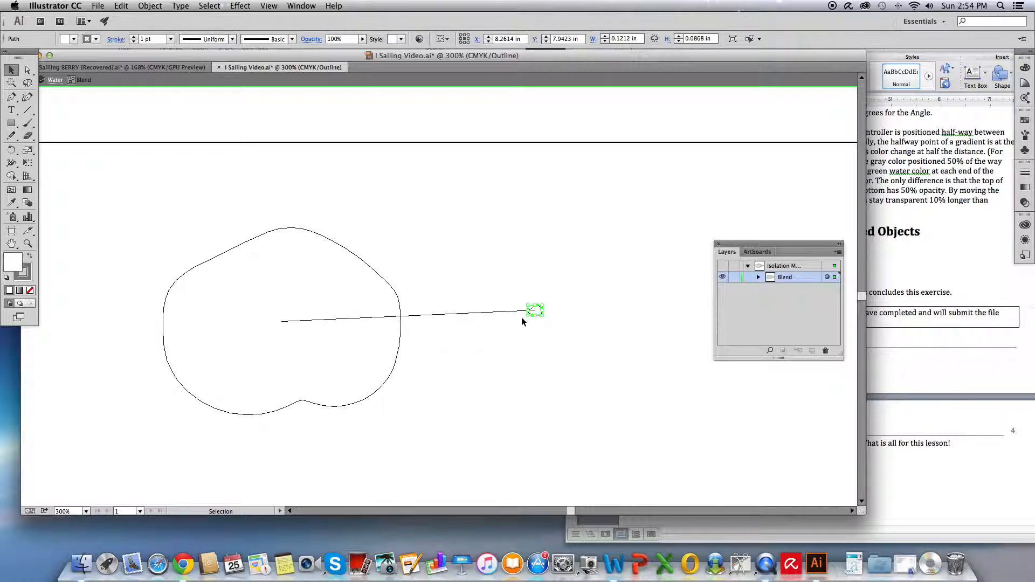
{"action": "left_click", "coordinate": [272, 6]}
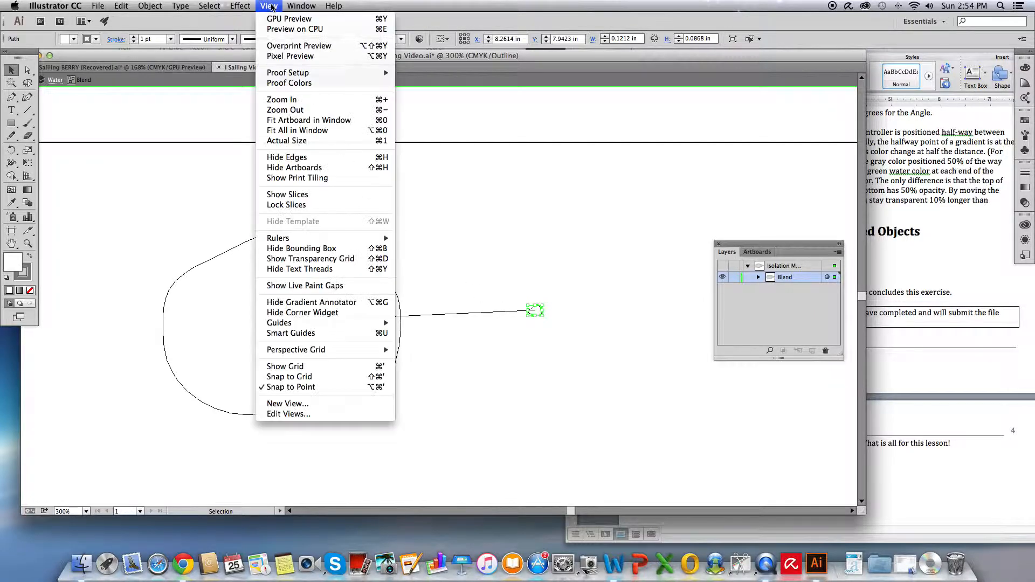
{"action": "left_click", "coordinate": [303, 20]}
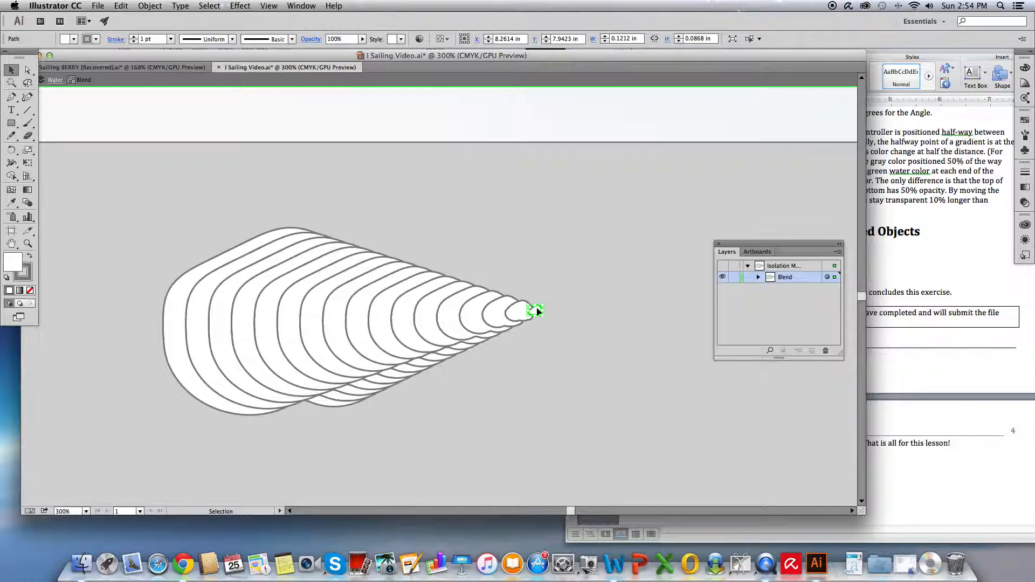
{"action": "key", "text": "super+equal"}
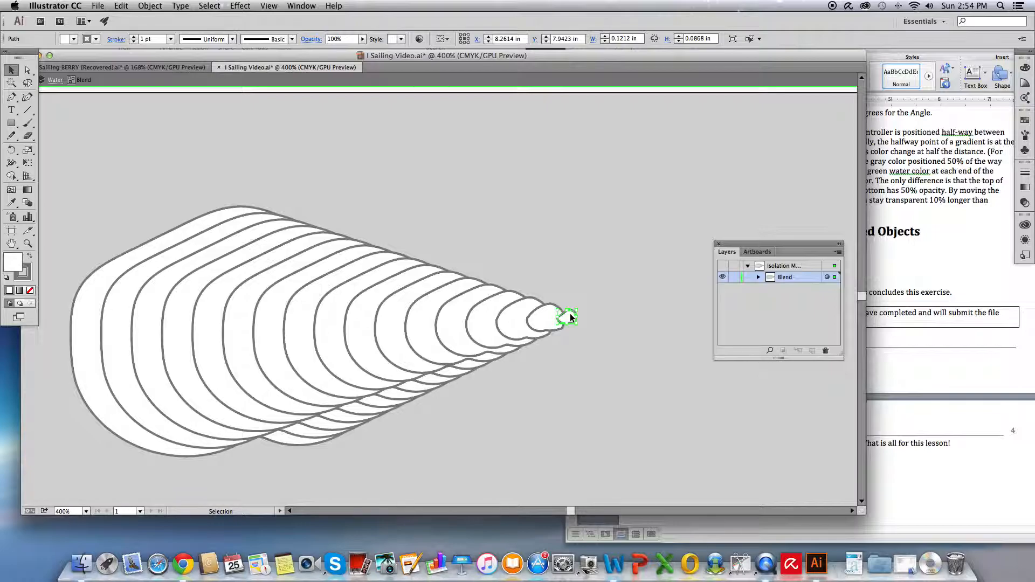
{"action": "left_click_drag", "start_coordinate": [570, 313], "coordinate": [227, 332]}
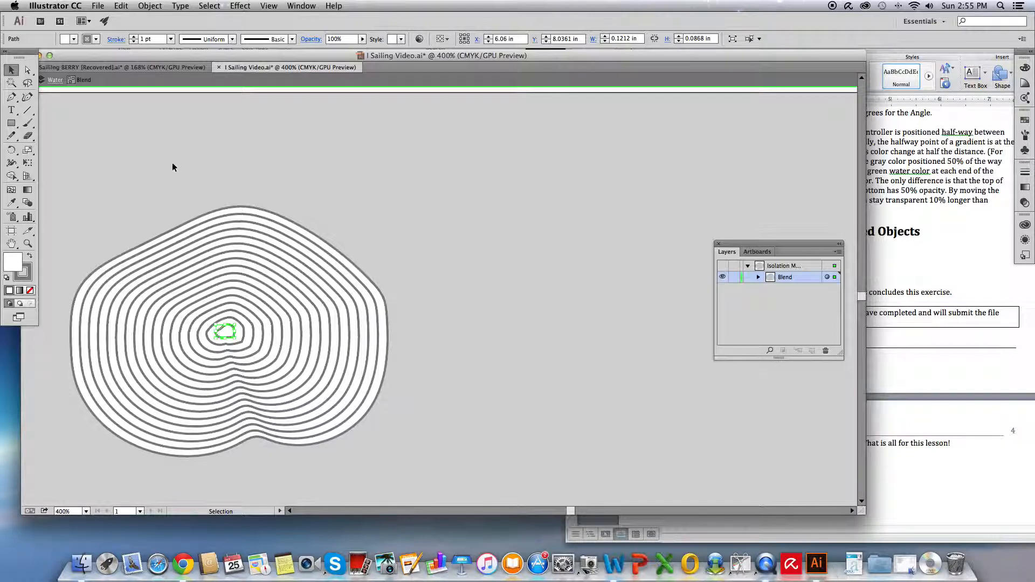
- Deselect everything and exit isolation mode
{"action": "left_click", "coordinate": [209, 5]}
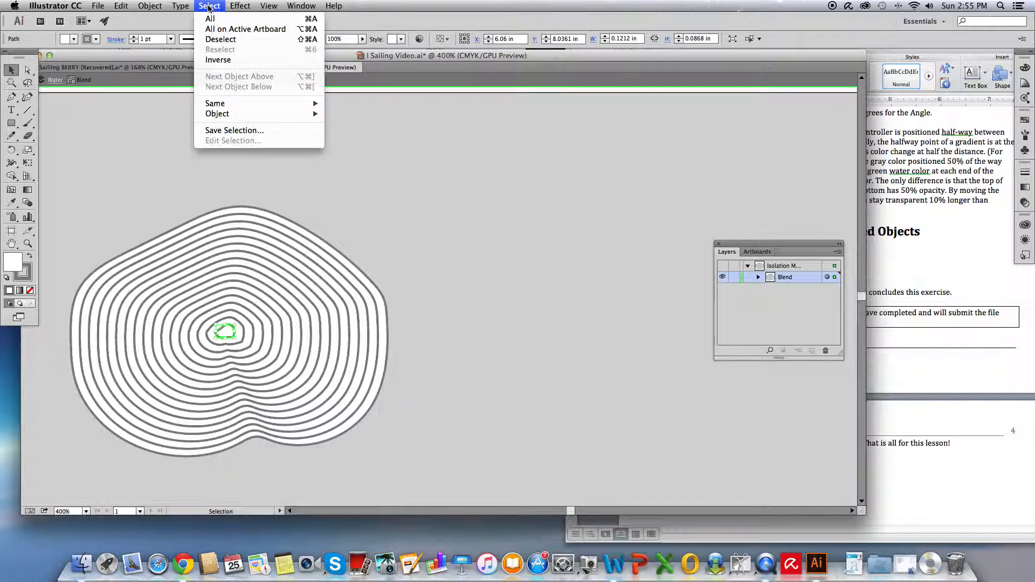
{"action": "left_click", "coordinate": [216, 40]}
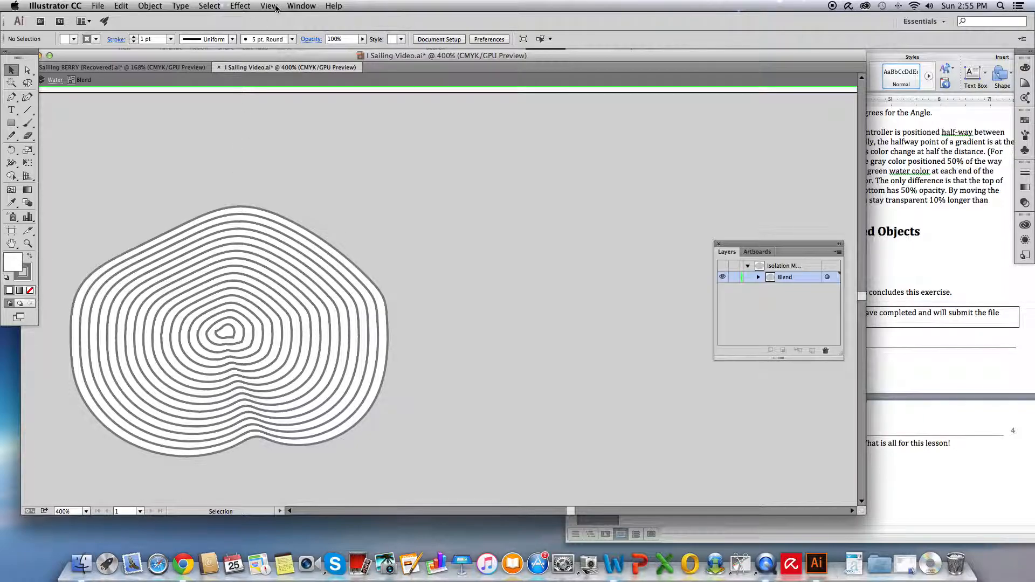
{"action": "key", "text": "Escape"}
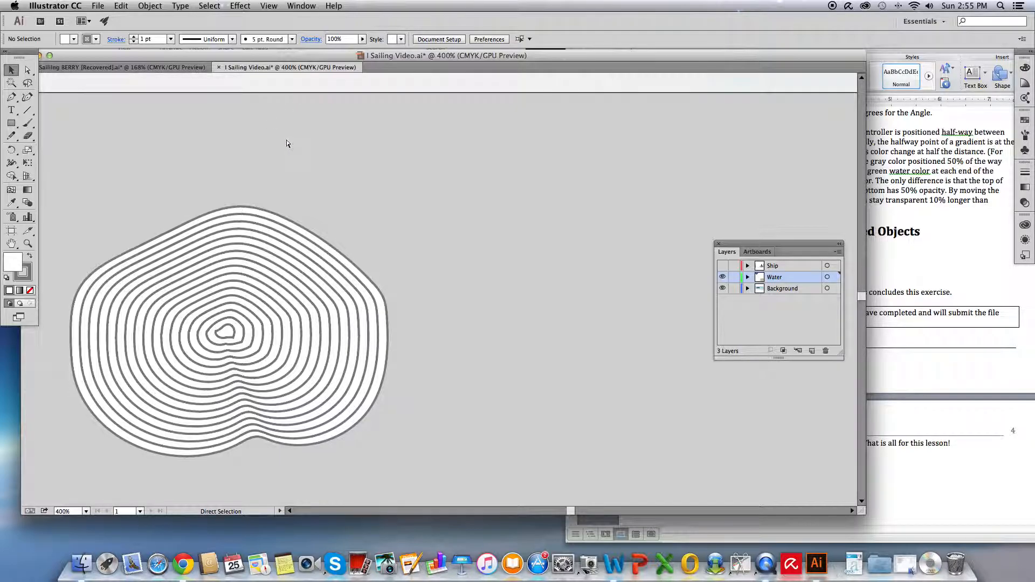
{"action": "key", "text": "super+minus"}
{"action": "key", "text": "super+minus"}
{"action": "key", "text": "super+minus"}
{"action": "key", "text": "super+minus"}
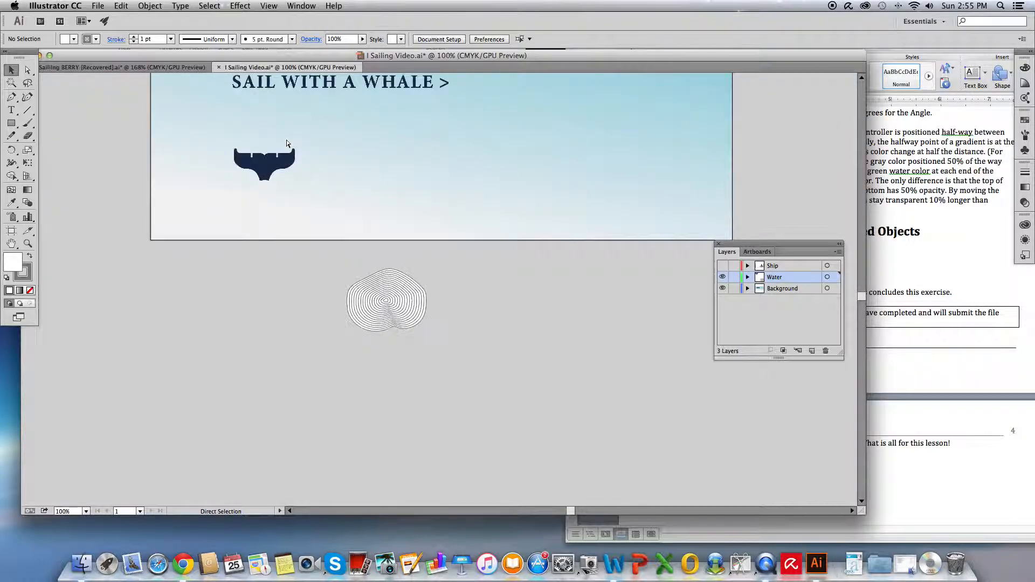